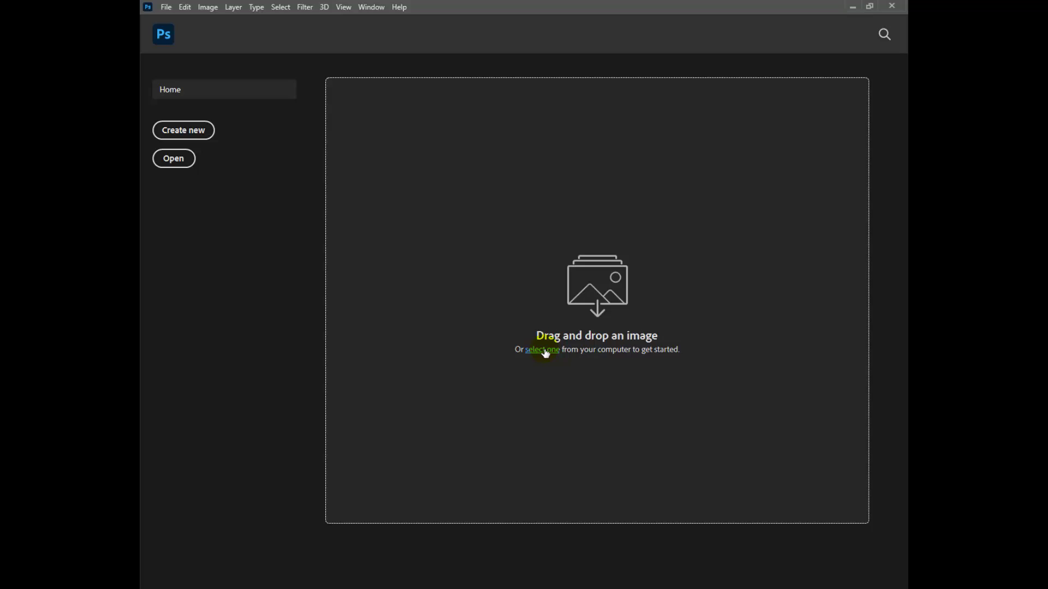
Open the image "background remove .jpeg" from the Downloads folder.
left_click(538, 351)
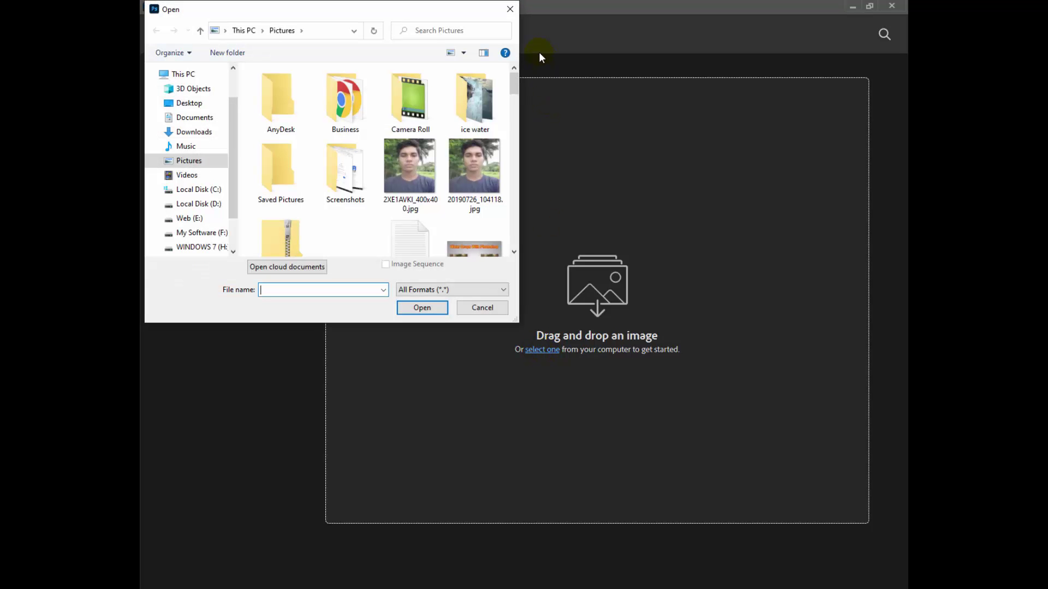
left_click(204, 131)
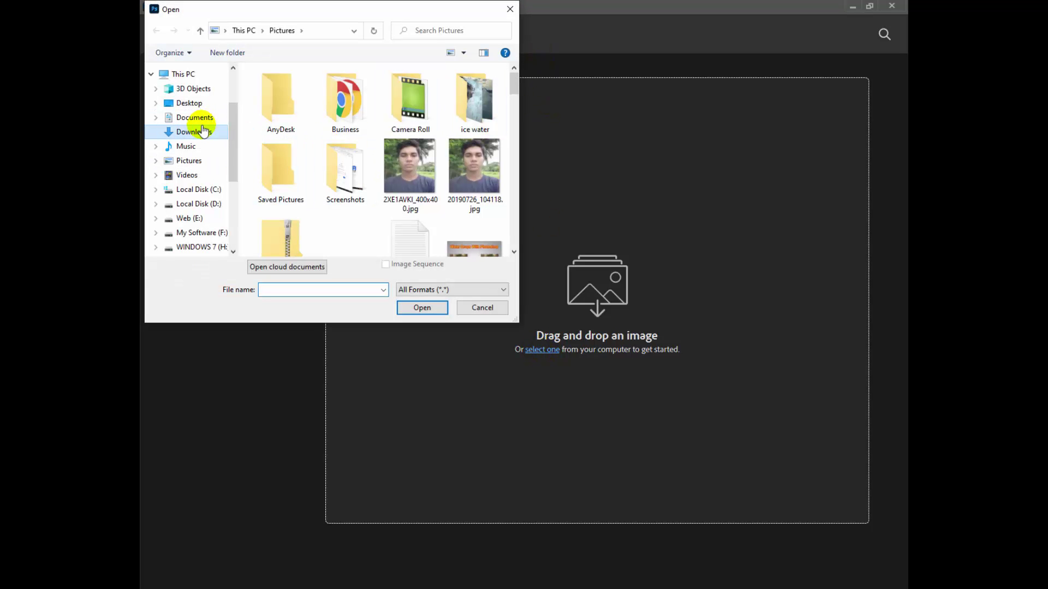
double_click(469, 130)
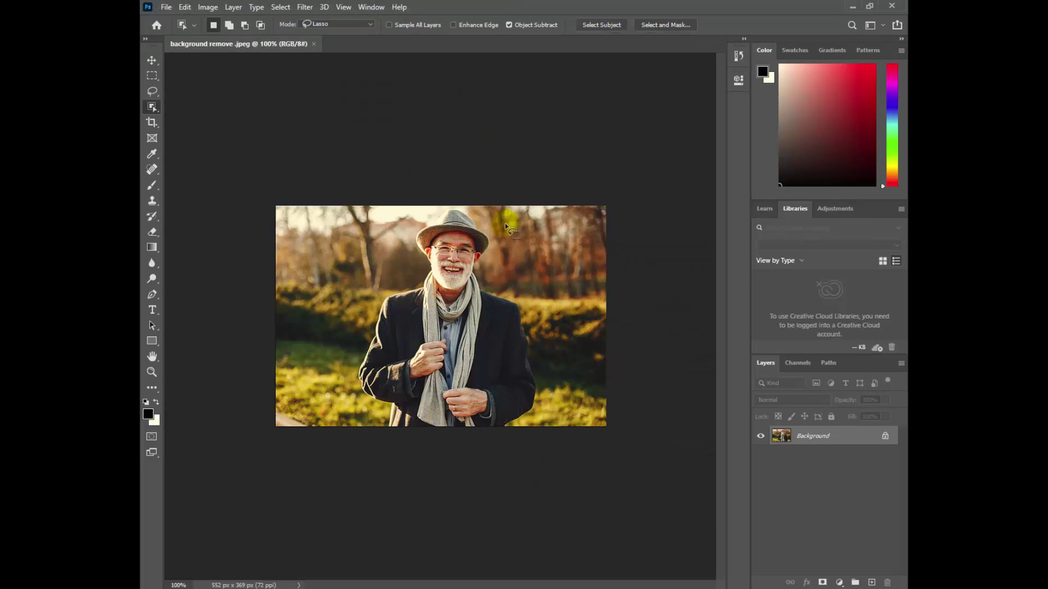
Unlock the Background layer and select the man in the photo with the Select Subject command.
key("z")
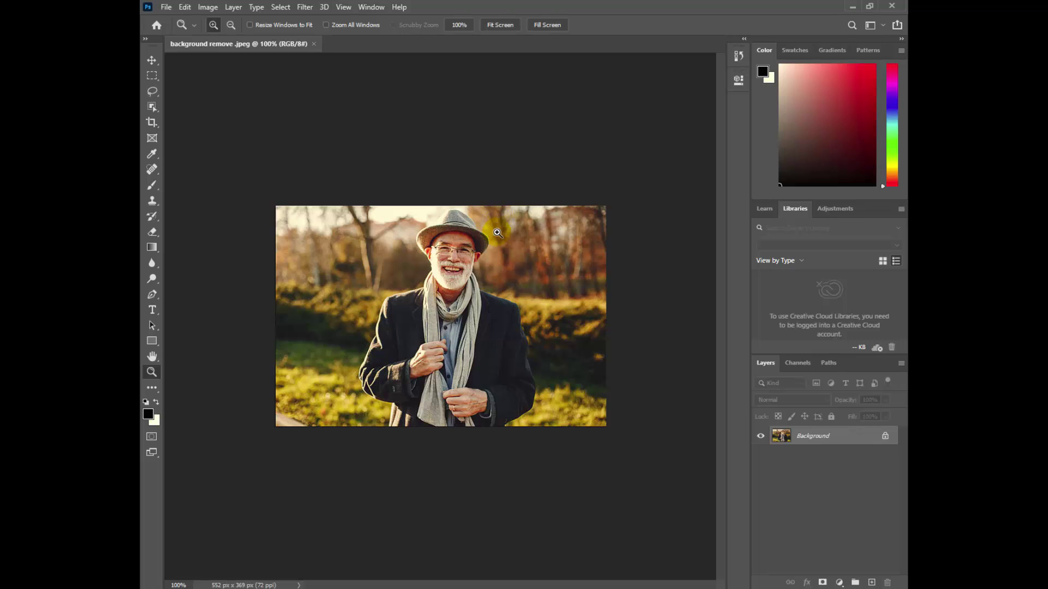
scroll(497, 233, "up", 1)
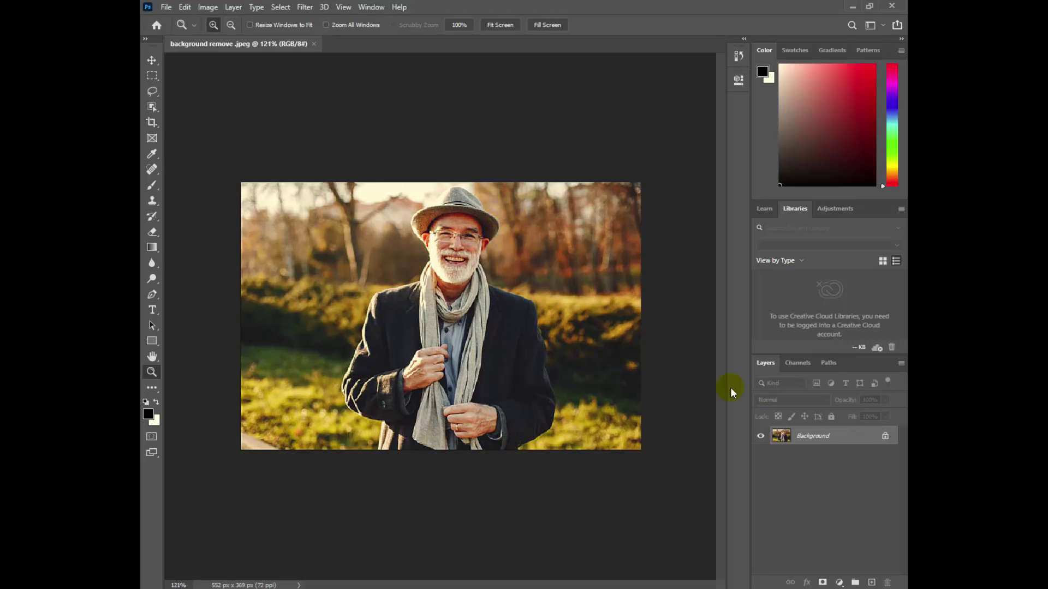
left_click(884, 435)
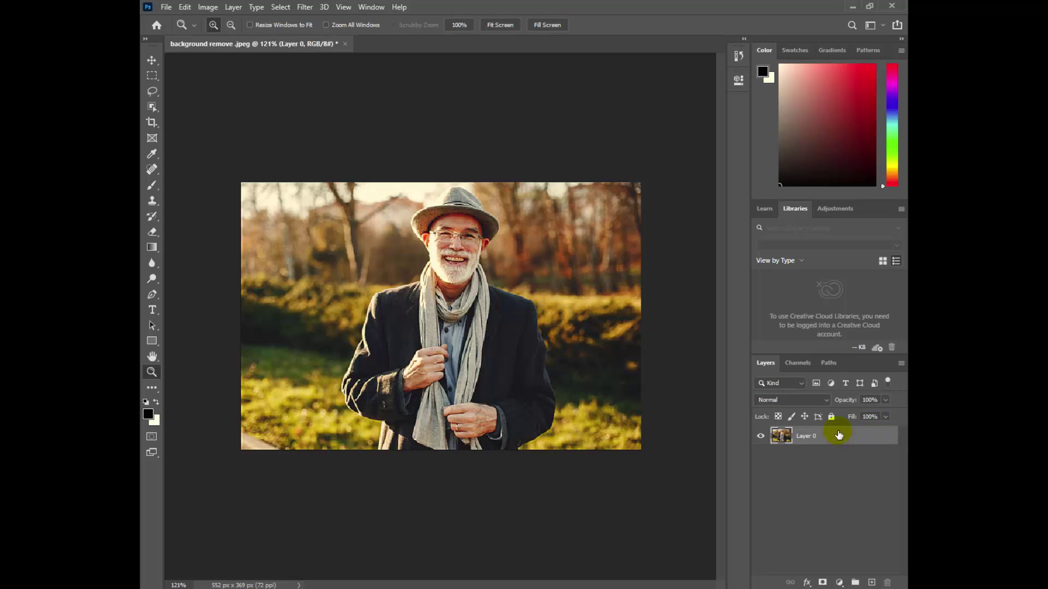
left_click(280, 7)
left_click(333, 146)
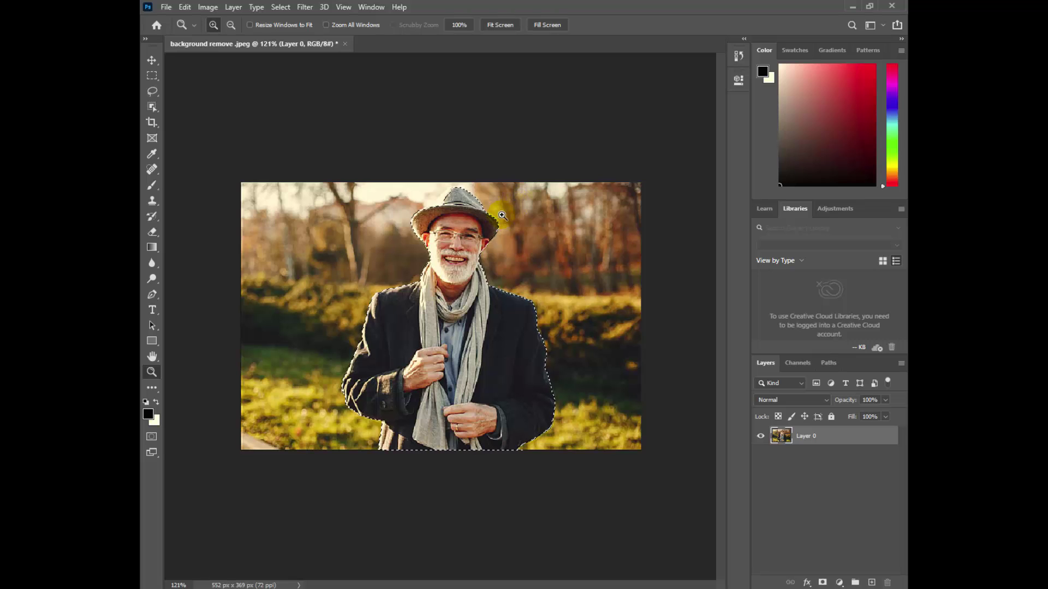
Add the missed edge of the hat's crown to the selection with the Object Selection tool in Lasso mode.
left_click(448, 244)
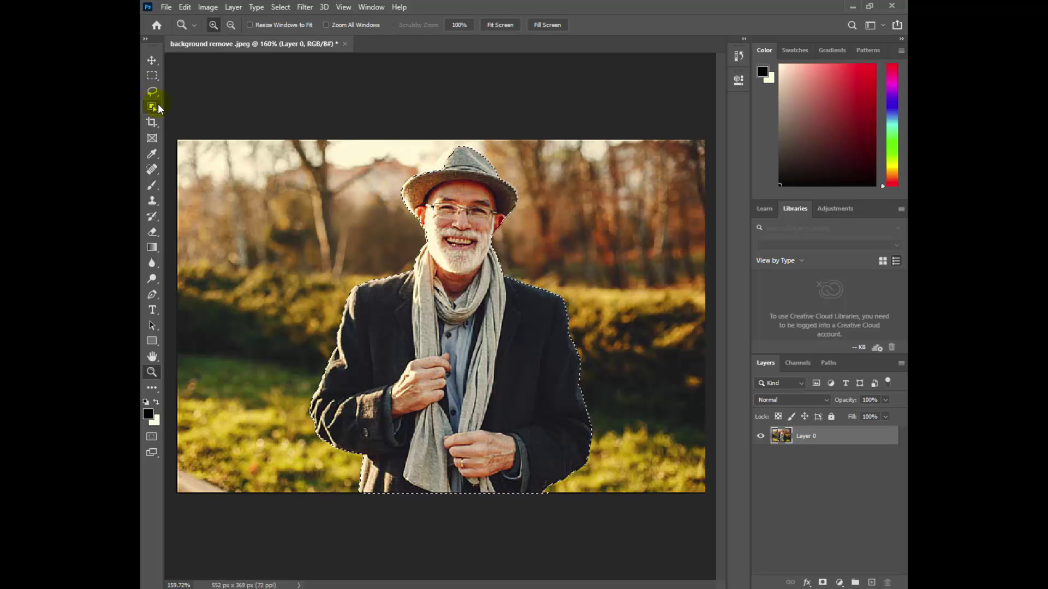
key("o")
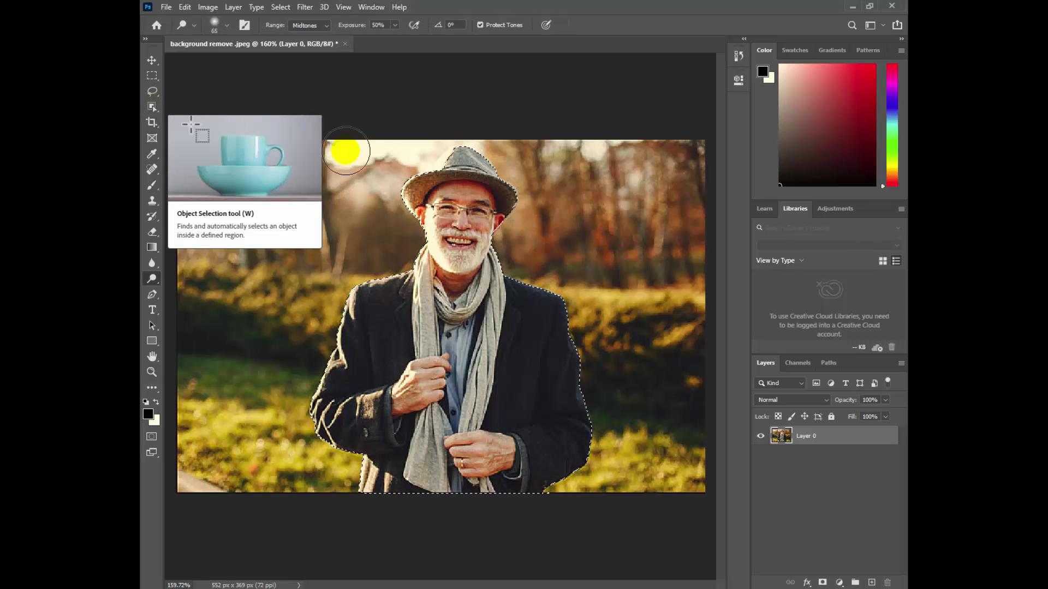
left_click(153, 107)
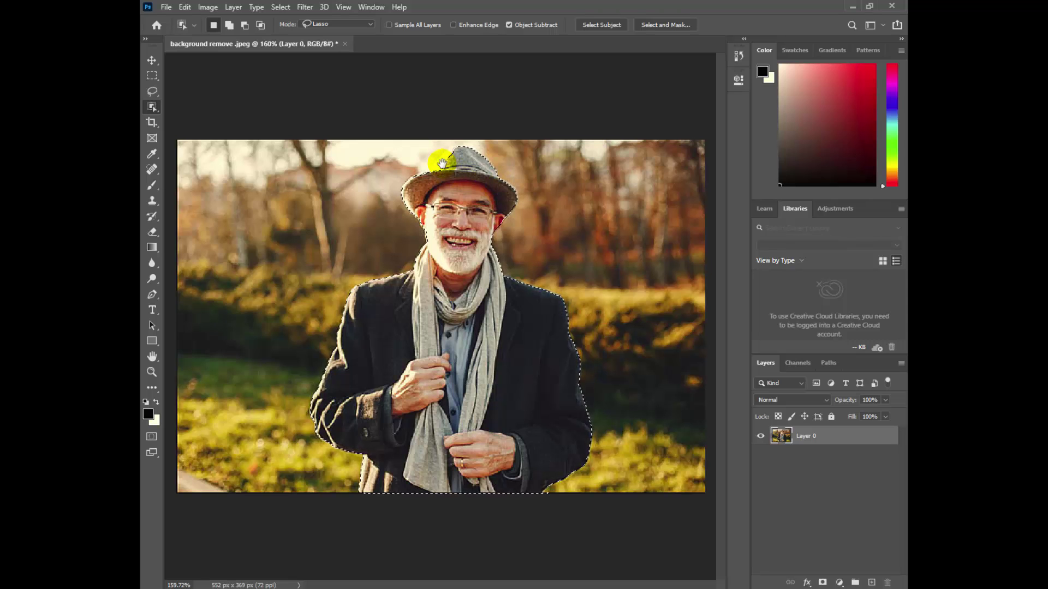
scroll(443, 171, "up", 2)
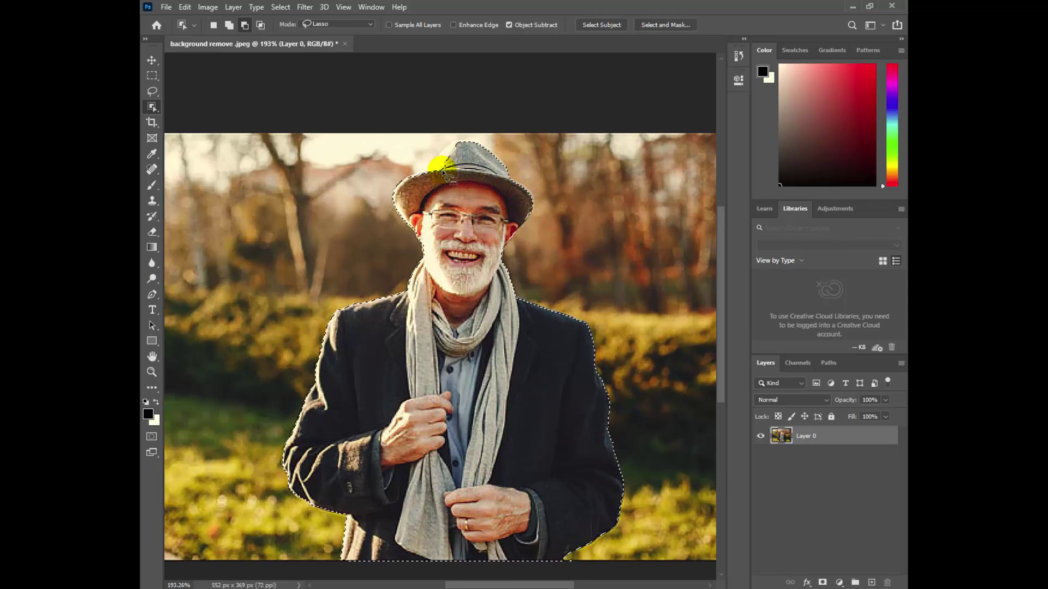
scroll(443, 173, "up", 1)
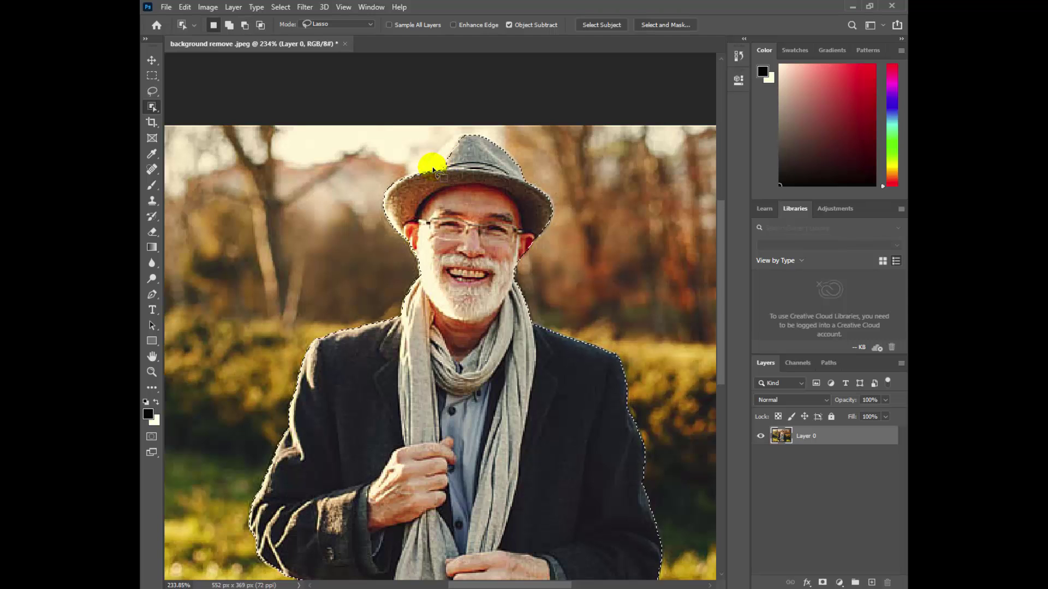
key("shift")
key("ctrl+z")
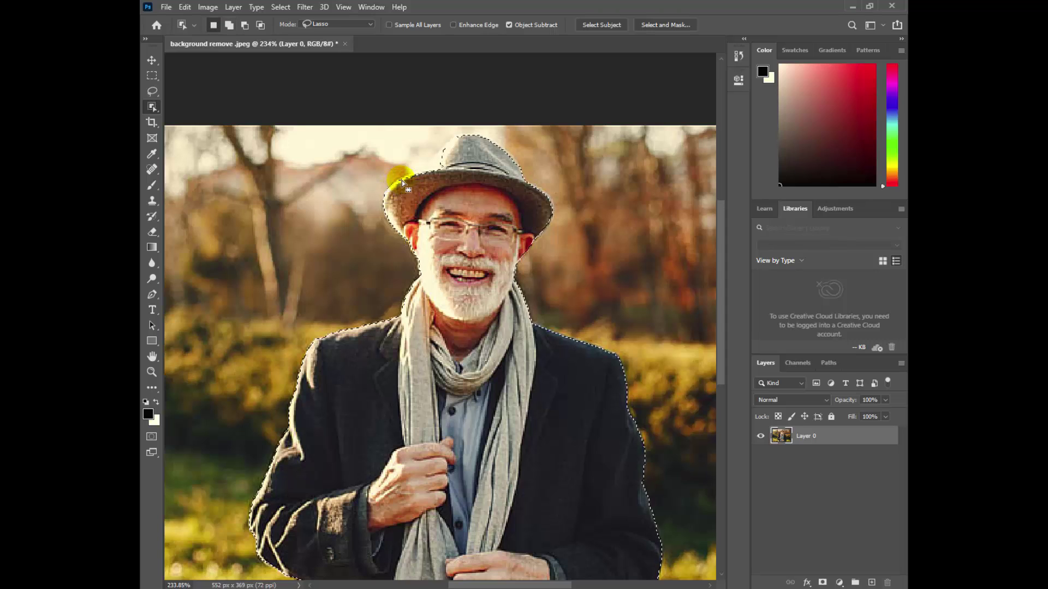
mouse_move(444, 174)
left_mouse_down()
mouse_move(445, 163)
mouse_move(418, 174)
mouse_move(451, 157)
mouse_move(421, 163)
mouse_move(422, 174)
mouse_move(443, 157)
mouse_move(433, 185)
left_mouse_up()
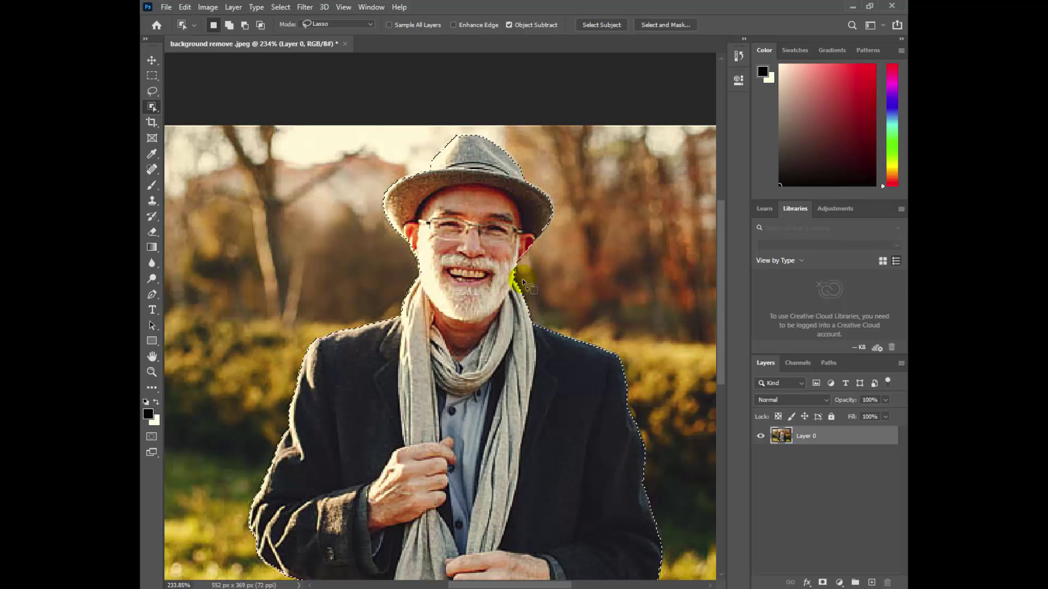
Add a layer mask to Layer 0 from the selection to hide the background around the man.
key("z")
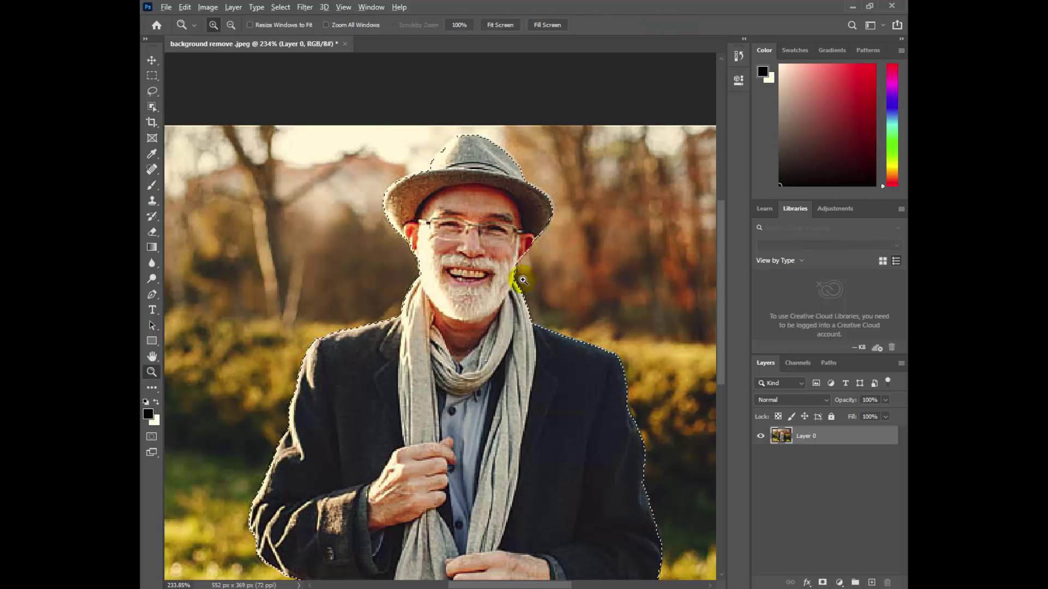
left_click(522, 280, "alt")
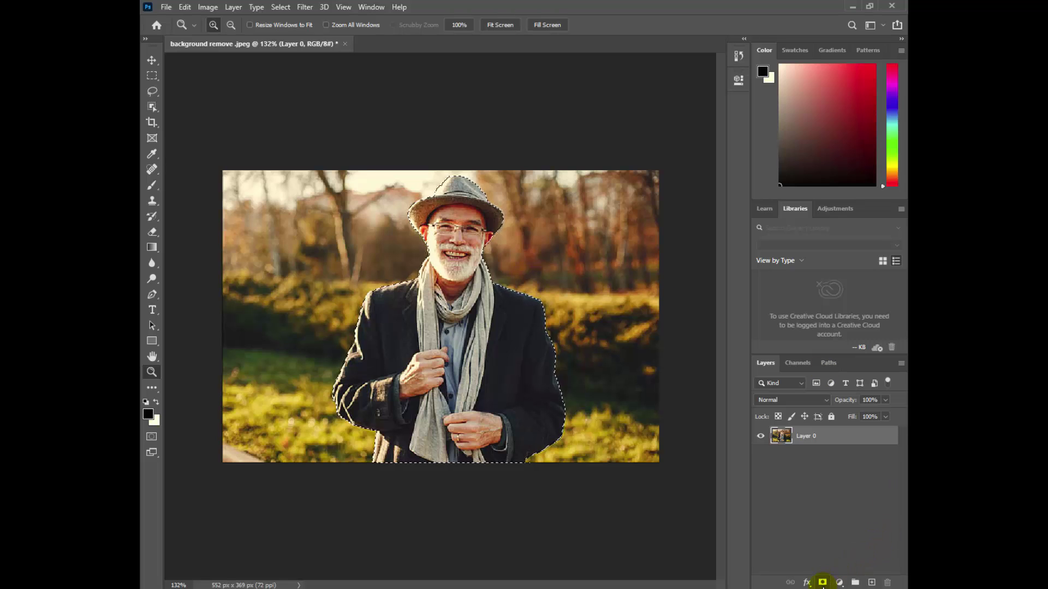
left_click(823, 582)
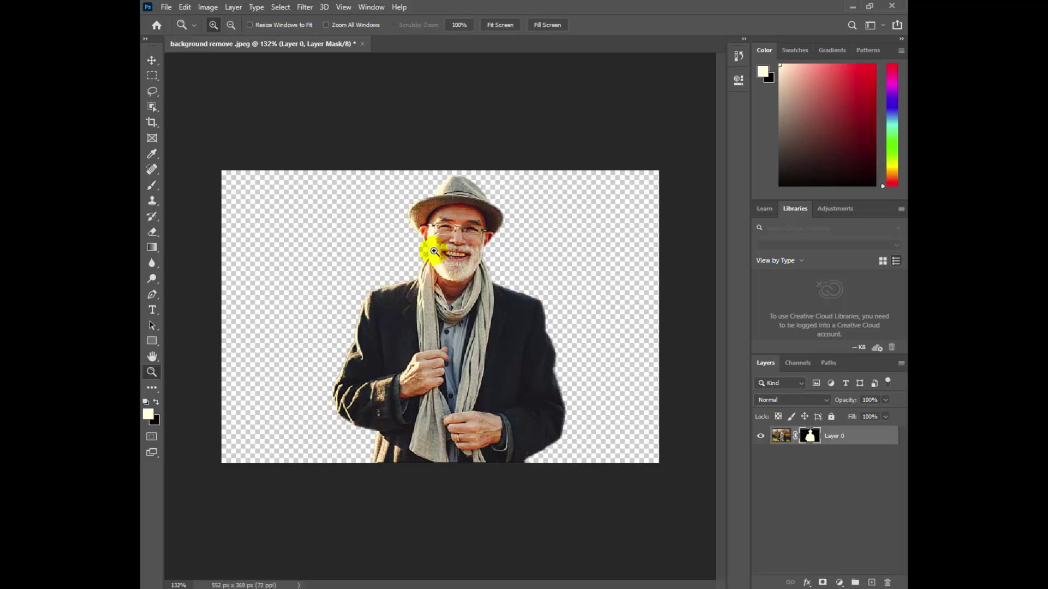
Place the cityscape dorigo-wu-14676-unsplash.jpg as an embedded image from the Slider image folder on Web (E:).
left_click(170, 7)
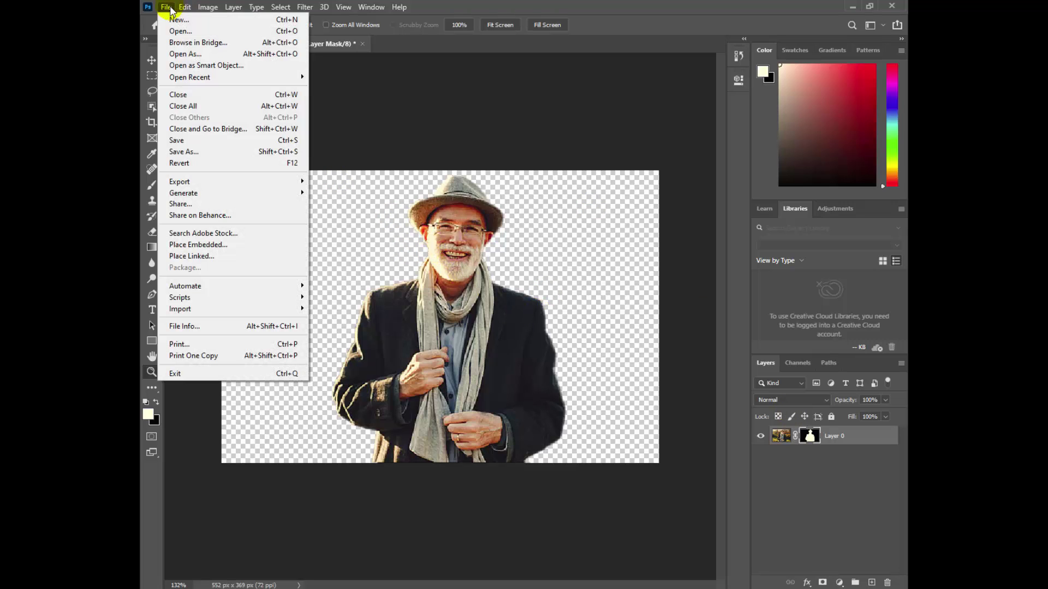
left_click(223, 244)
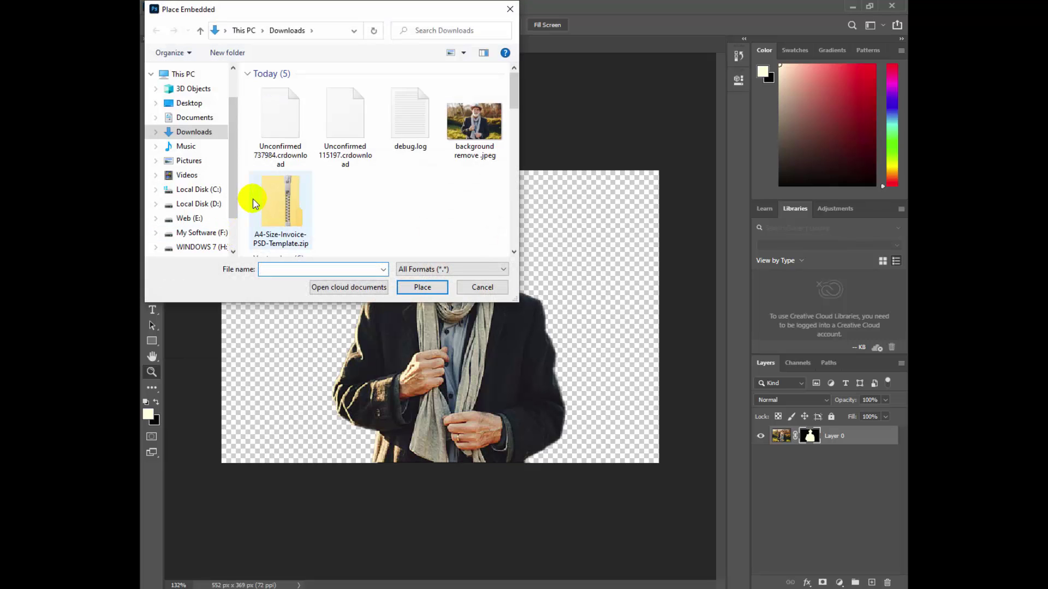
left_click(215, 206)
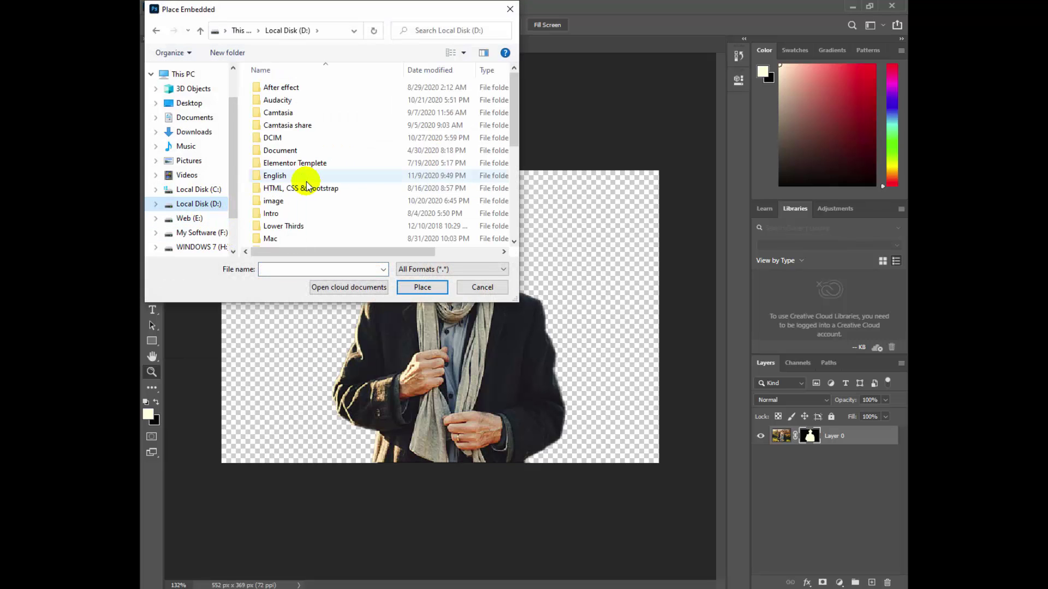
scroll(276, 180, "down", 3)
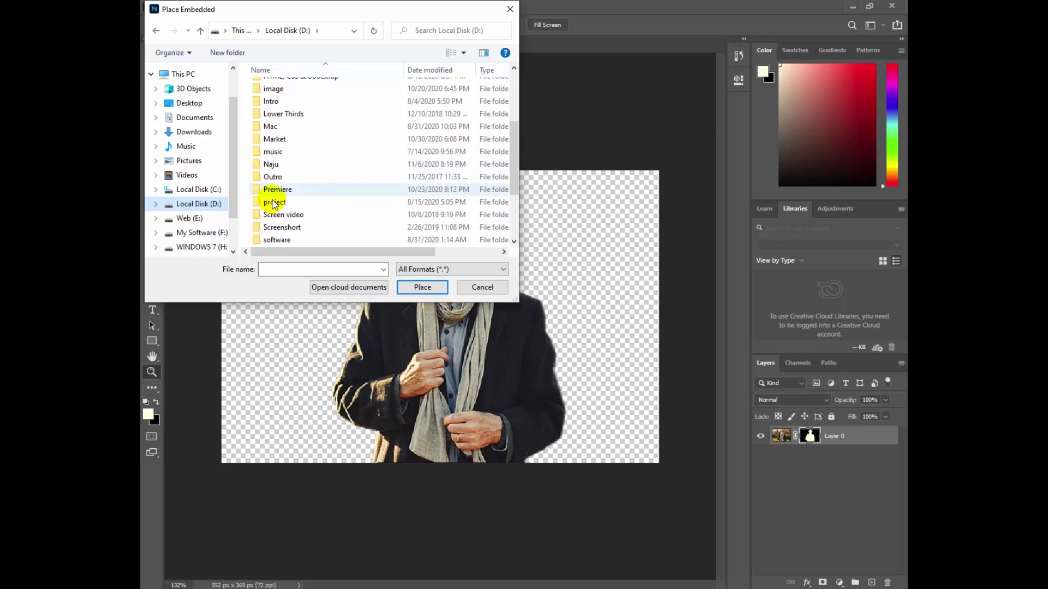
left_click(203, 219)
scroll(327, 207, "down", 3)
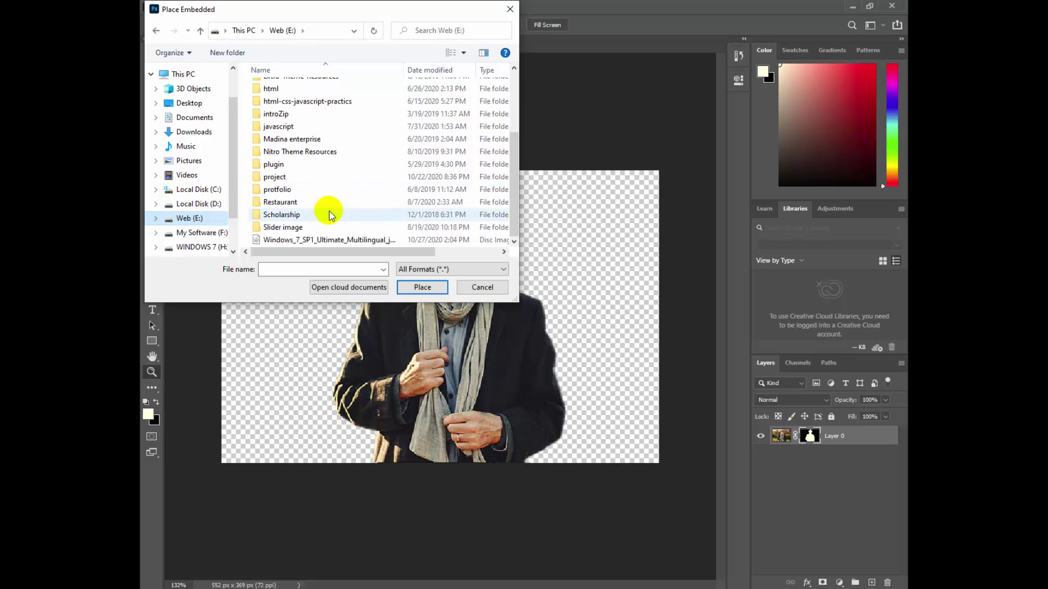
left_click(302, 228)
double_click(302, 228)
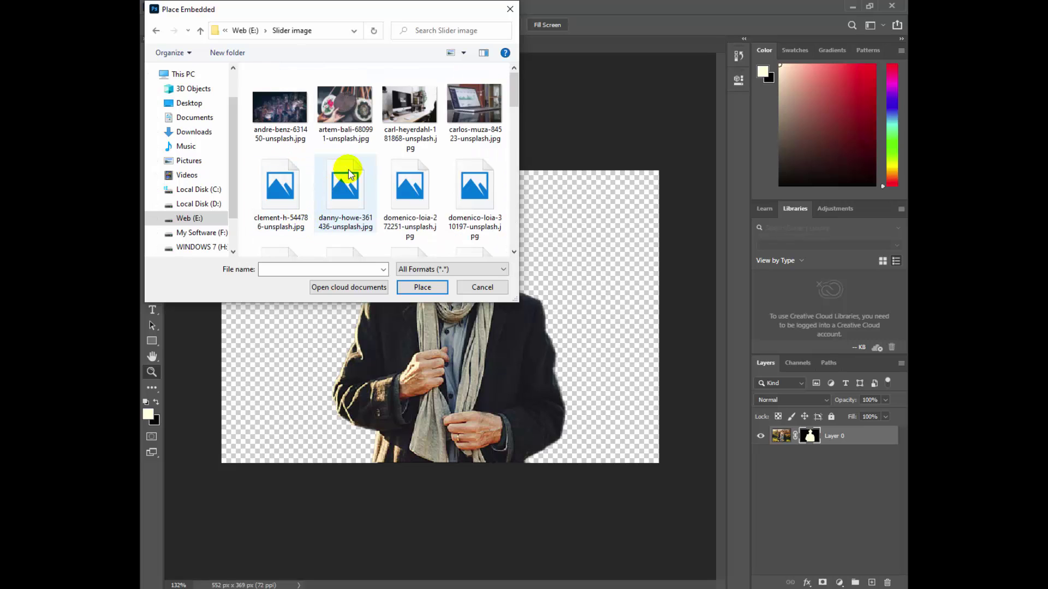
scroll(431, 213, "down", 3)
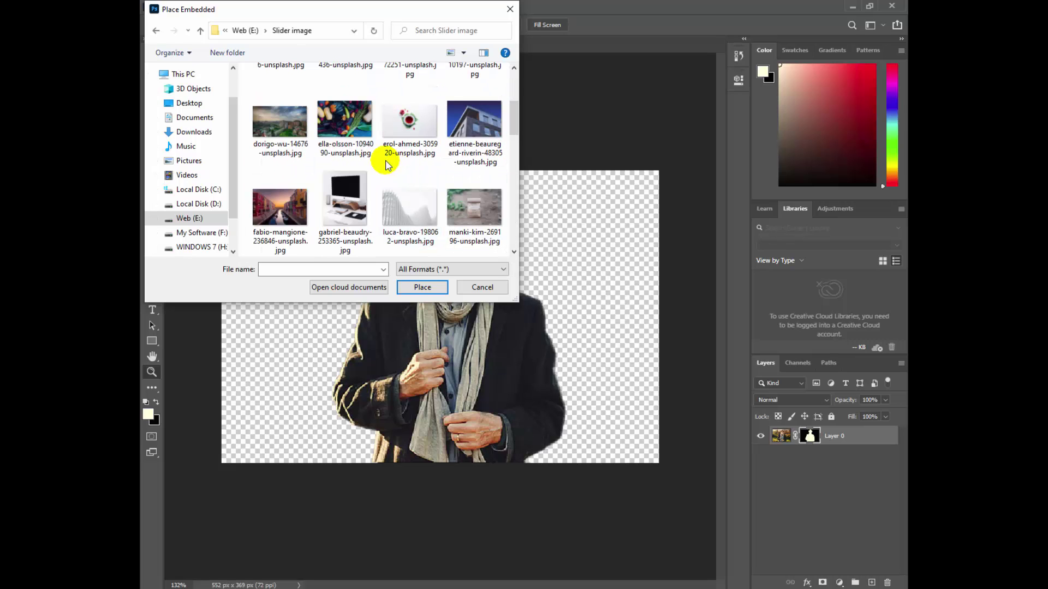
double_click(282, 128)
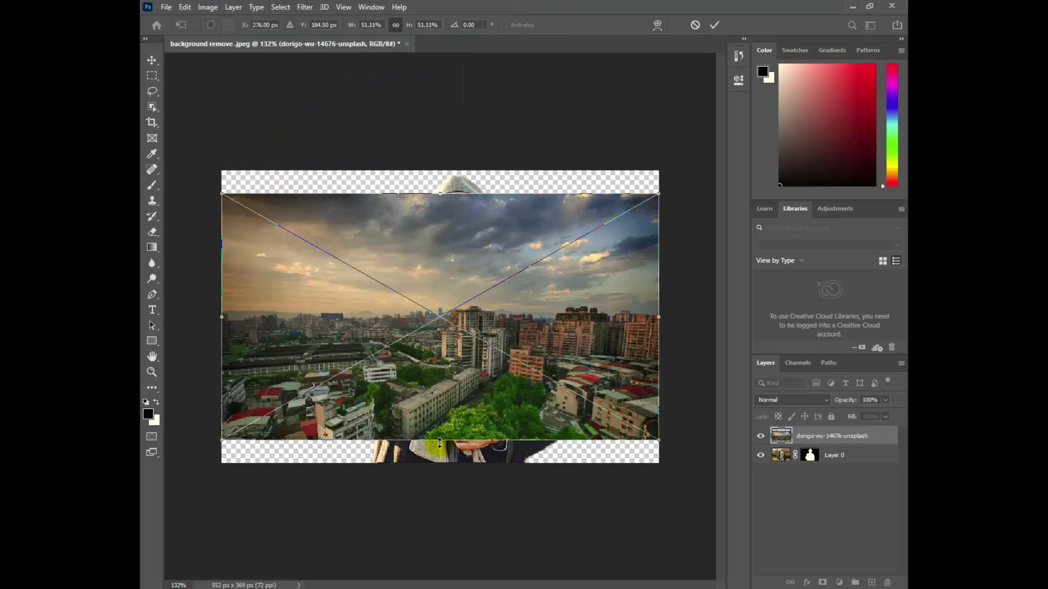
Scale the placed cityscape to 60.64% so it fills the canvas, and move its layer below Layer 0.
left_click_drag(440, 441, 440, 463)
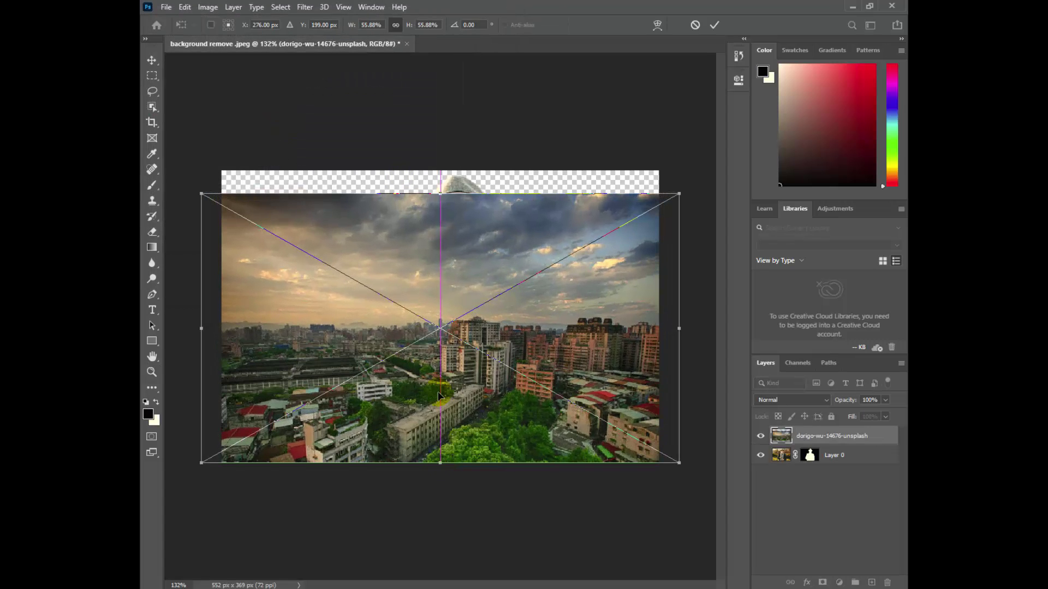
left_click_drag(434, 187, 440, 169)
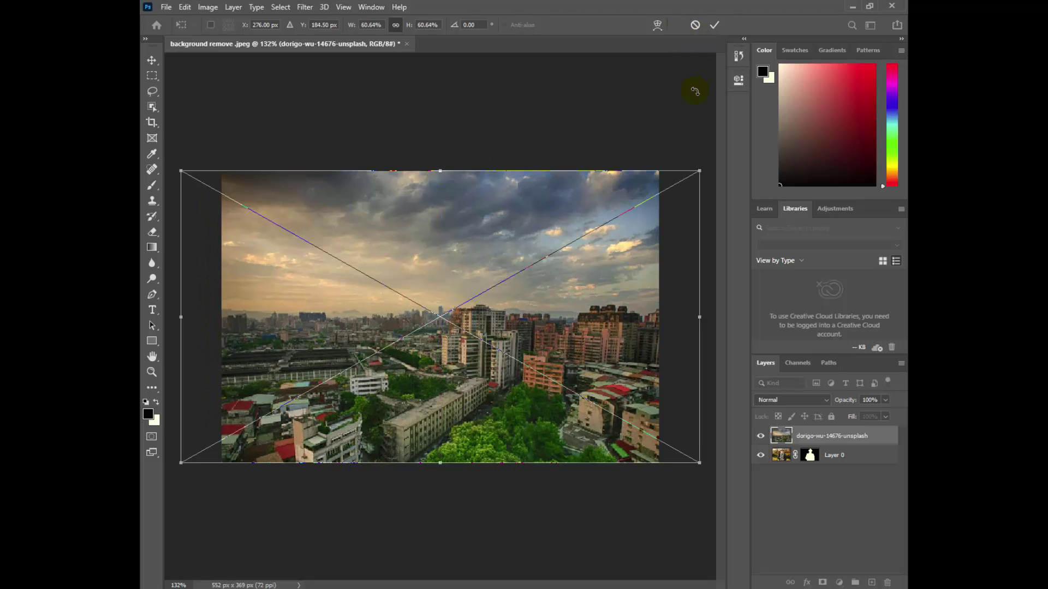
left_click(716, 28)
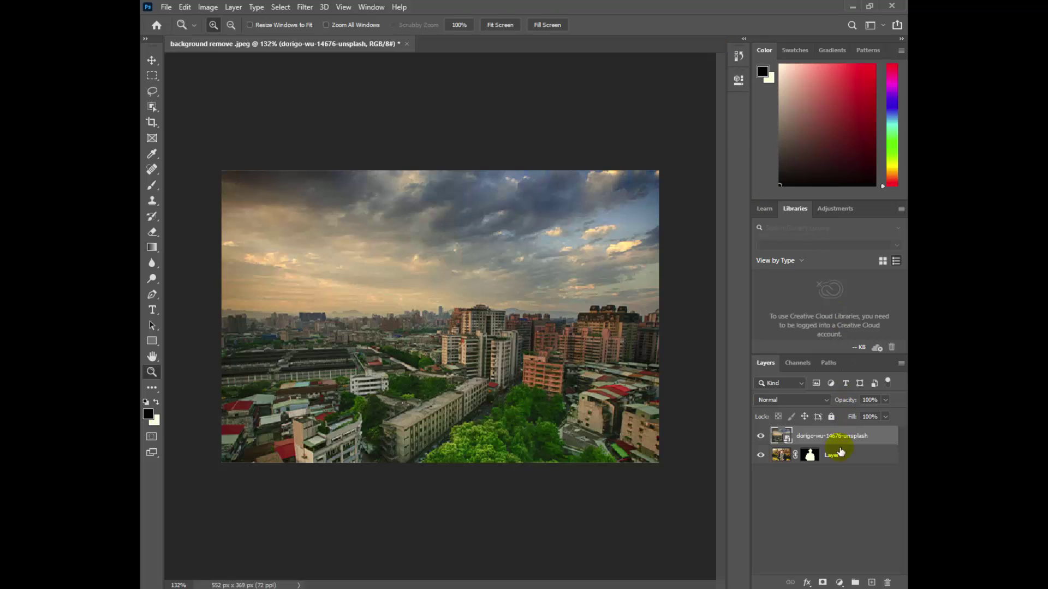
left_click_drag(843, 438, 844, 465)
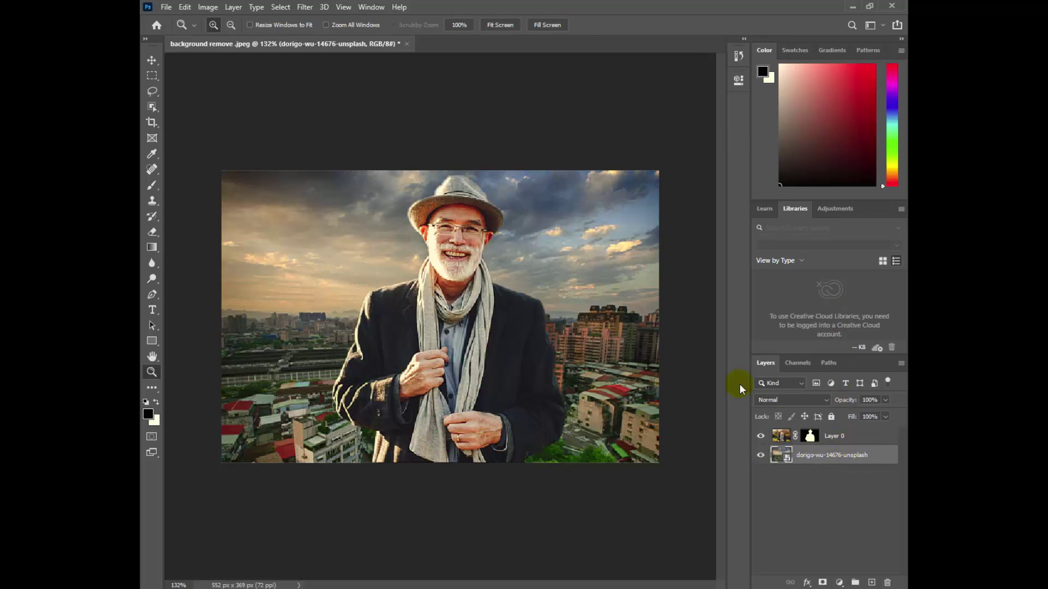
Review the composite at a smaller view and compare it with the cityscape layer hidden and shown again.
left_click(500, 275, "alt")
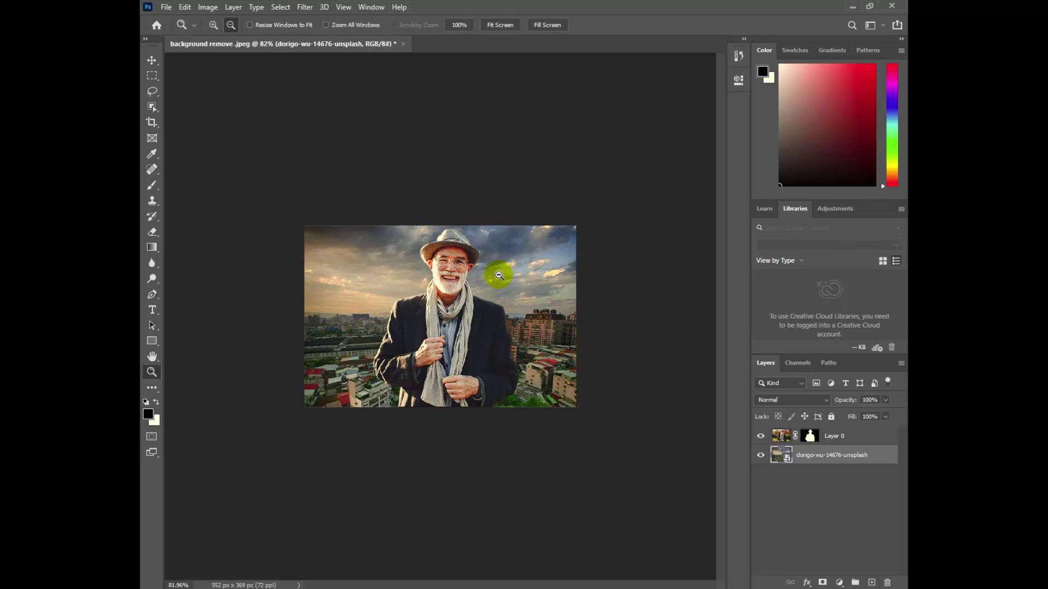
left_click(499, 275, "alt")
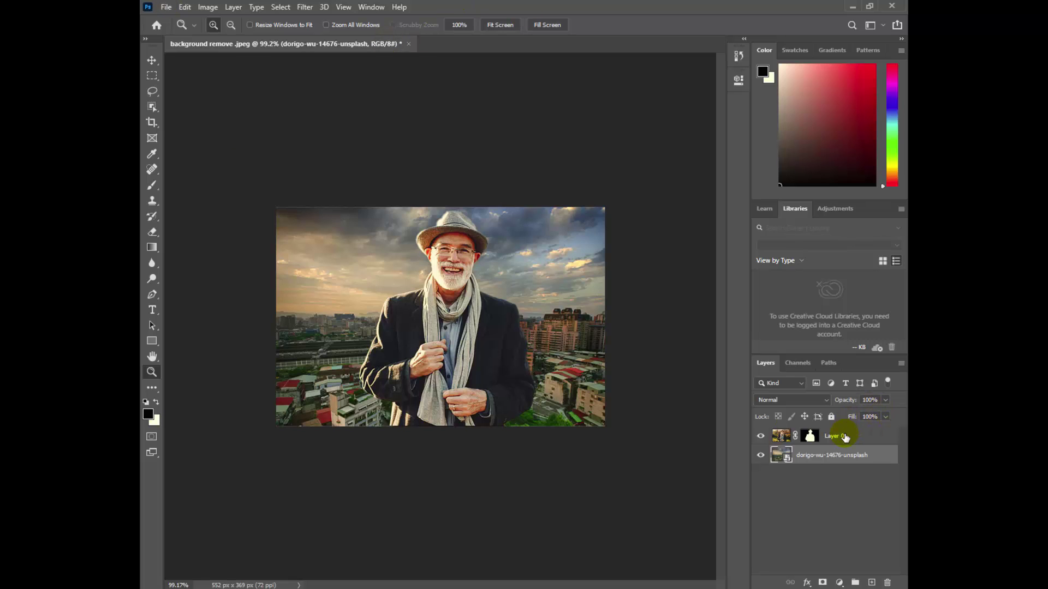
left_click(761, 456)
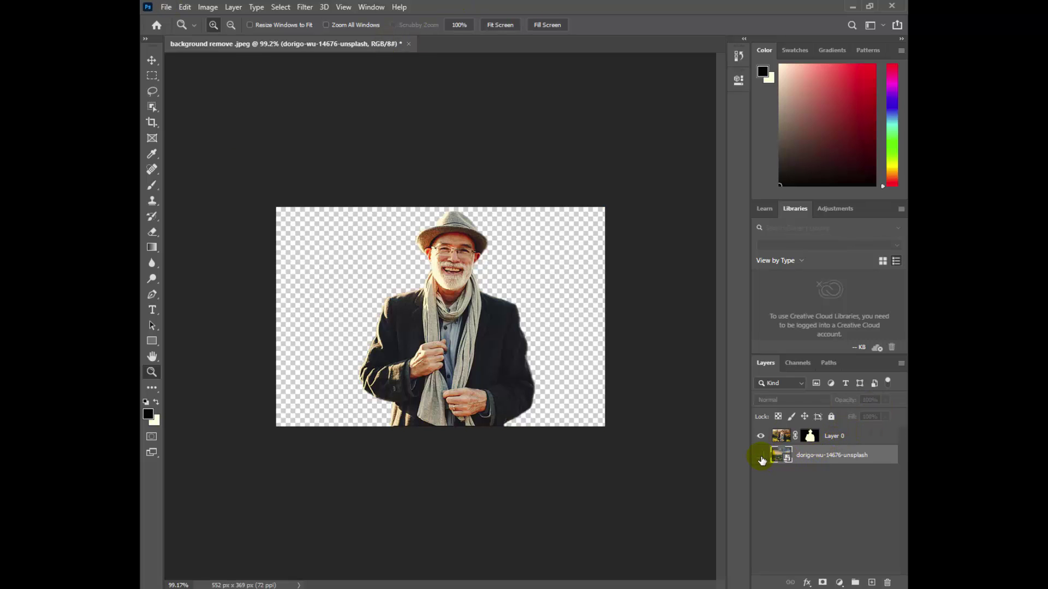
left_click(760, 456)
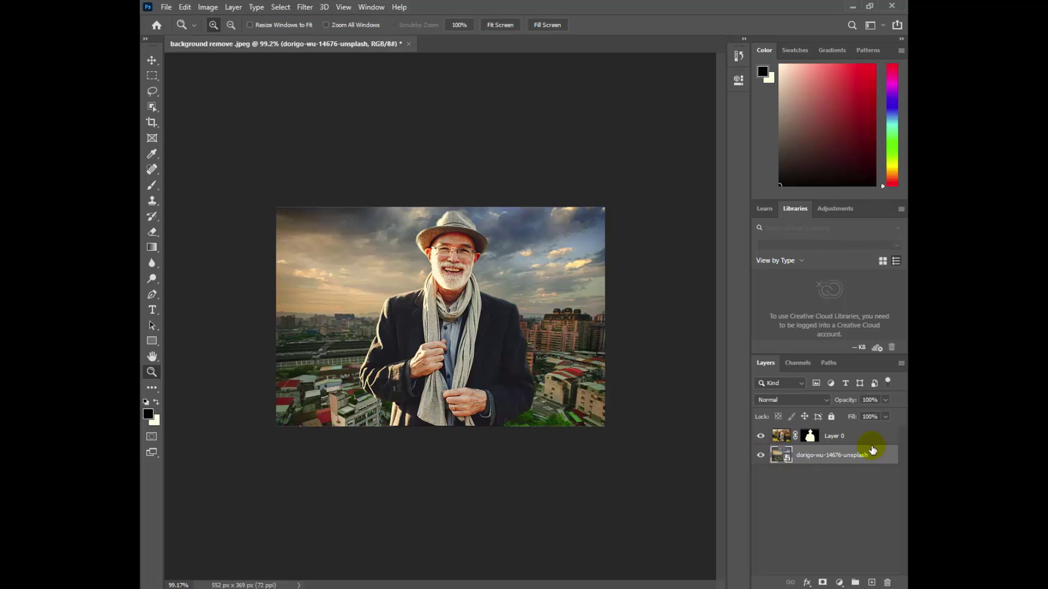
left_click(164, 6)
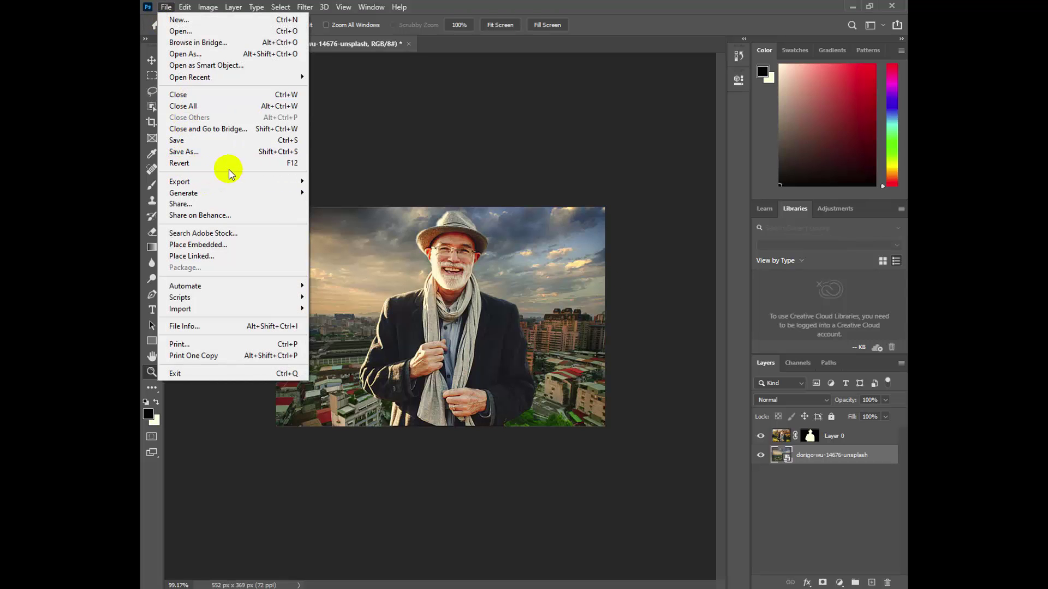
left_click(228, 243)
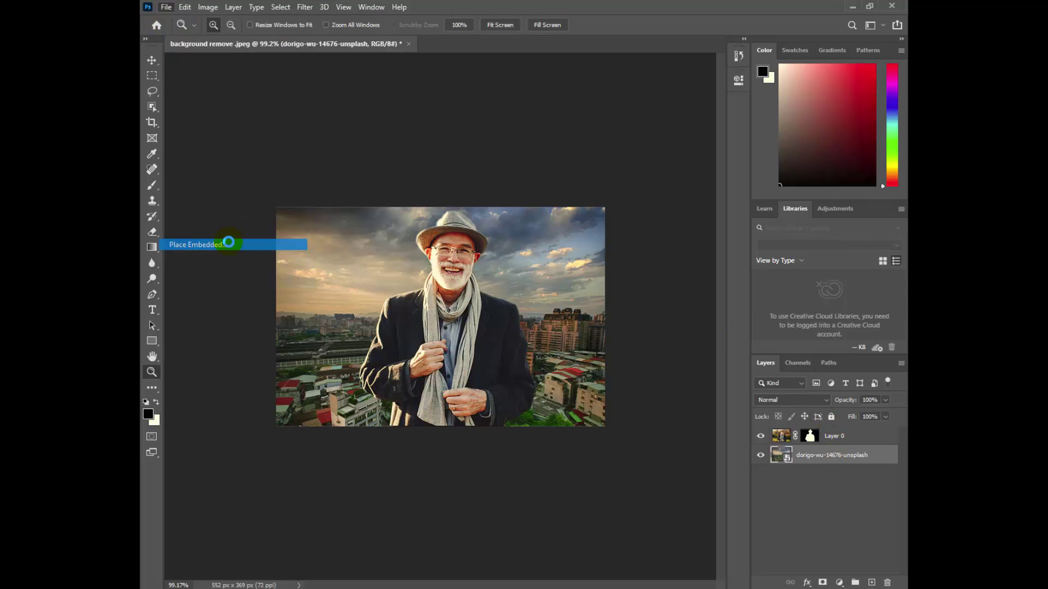
left_click(503, 284)
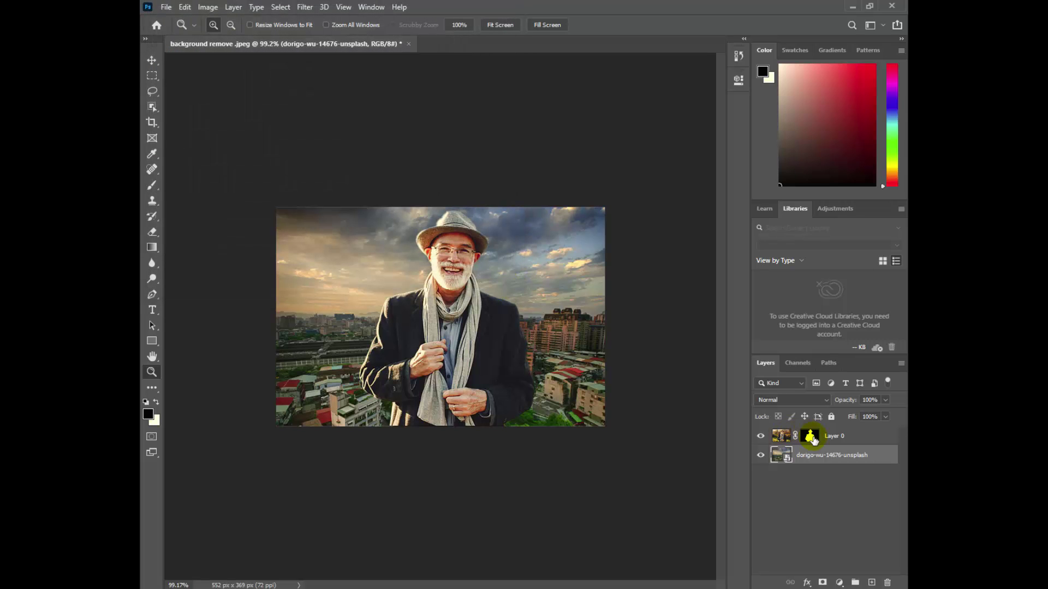
Delete the cityscape layer and place the grass image pexels-gravityliciouscom-413195.jpg from the Slider image folder as an embedded image.
key("Delete")
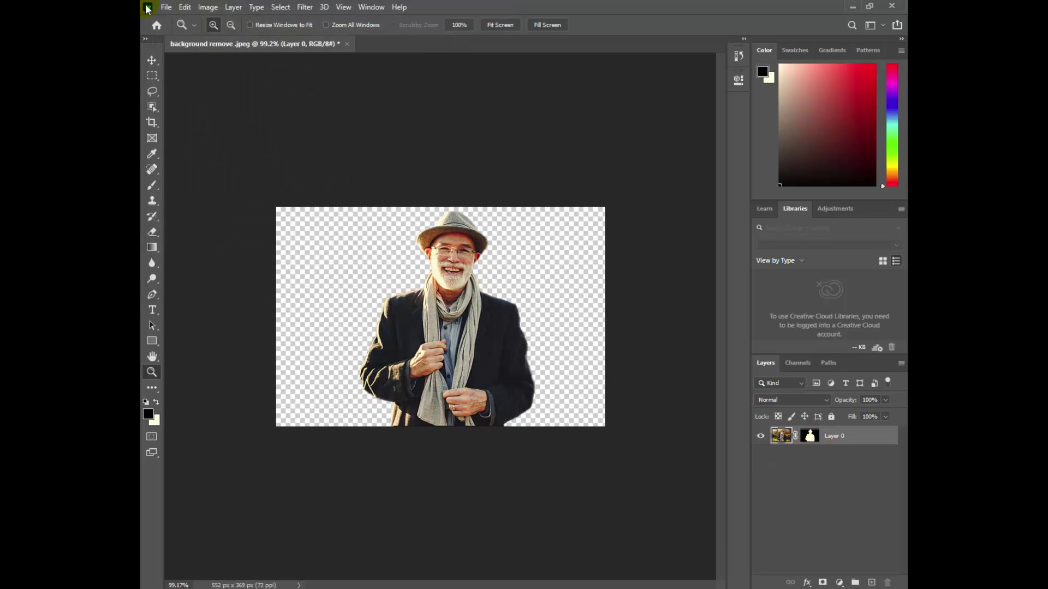
left_click(166, 7)
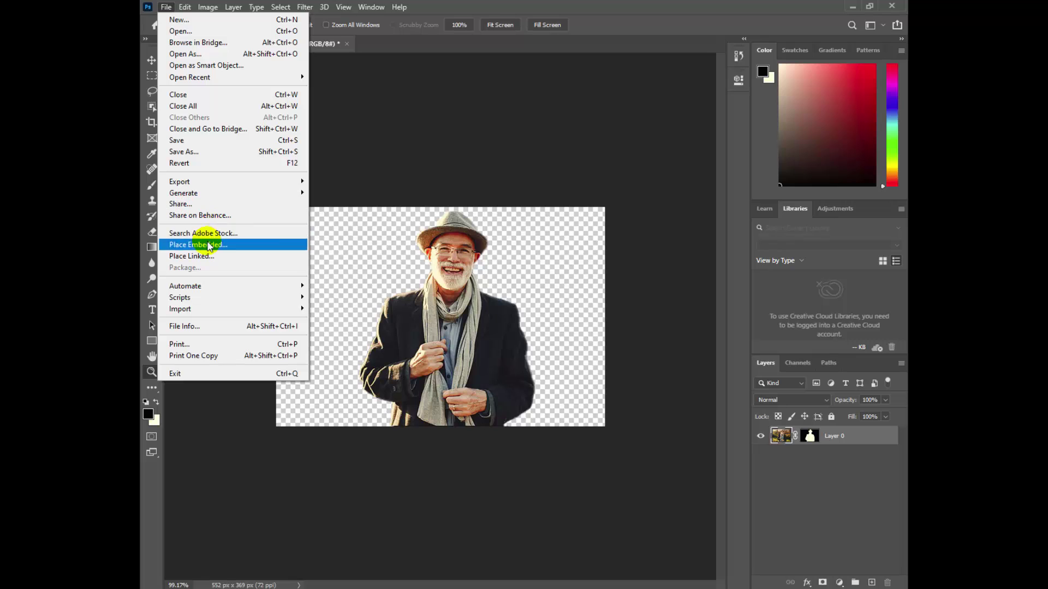
left_click(209, 245)
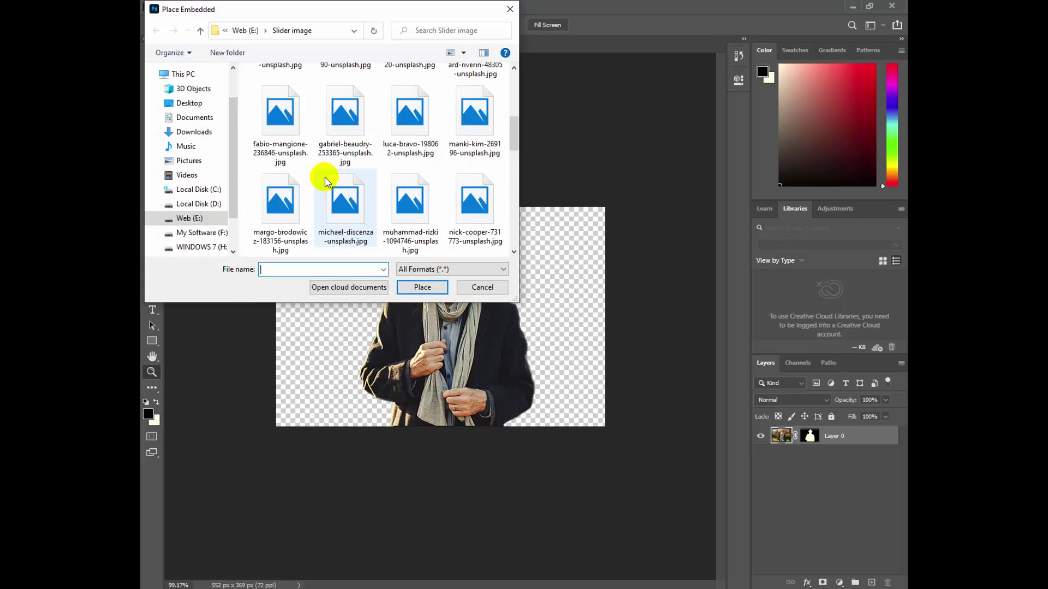
scroll(355, 202, "down", 3)
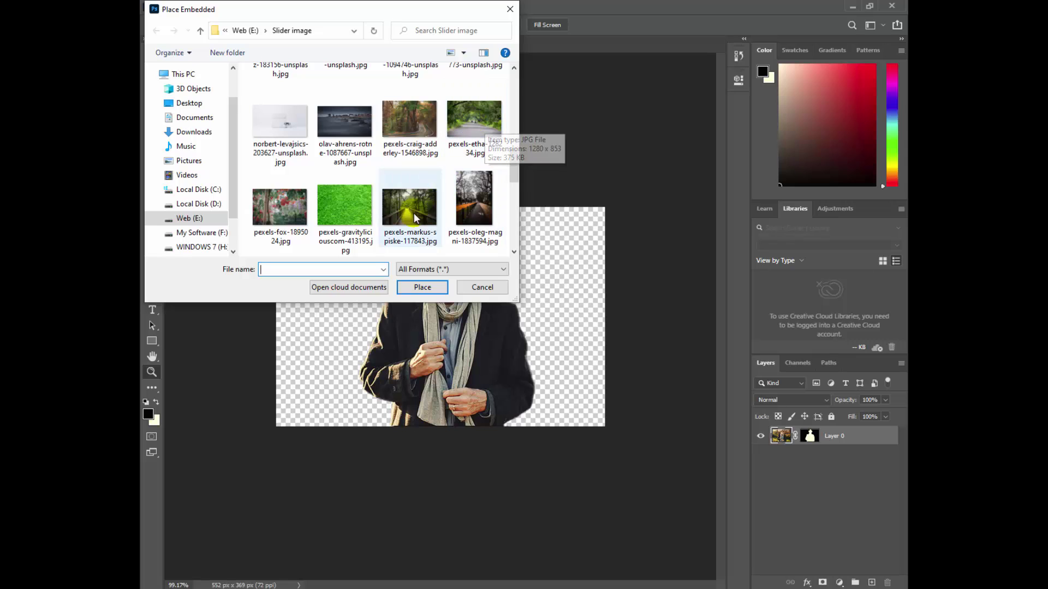
double_click(352, 210)
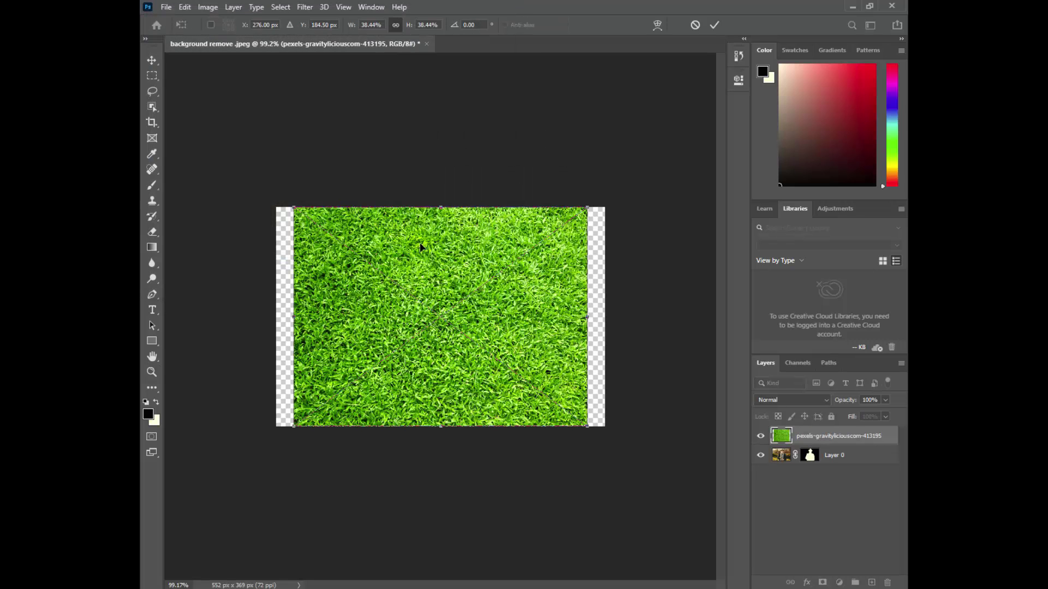
Scale the placed grass image to 43.13% so it fills the canvas, and move its layer below Layer 0.
left_click_drag(590, 316, 605, 317)
left_click_drag(284, 317, 276, 320)
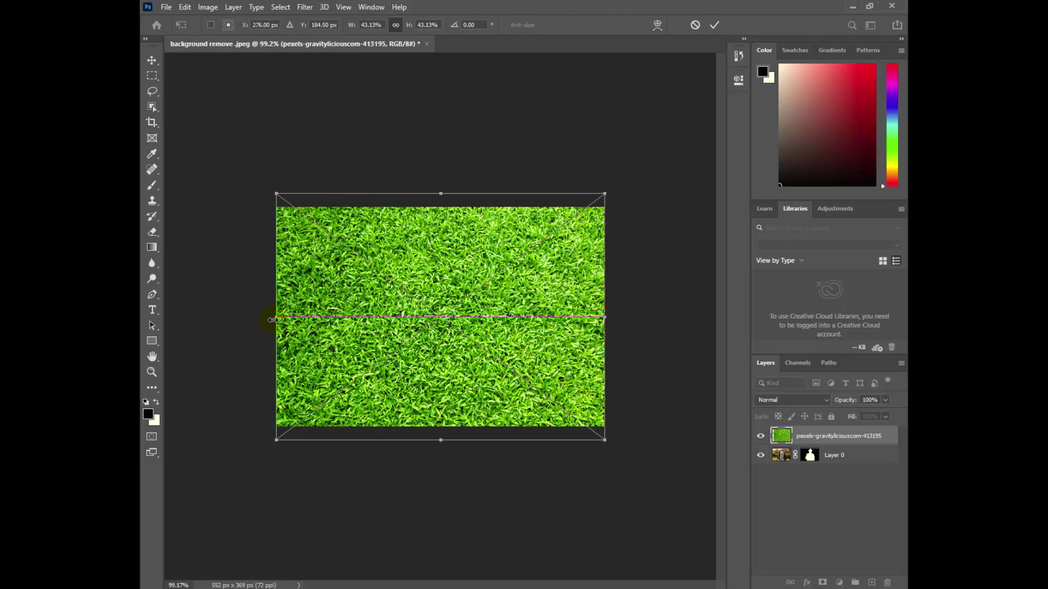
key("Return")
key("z")
left_click(833, 435)
left_click_drag(833, 435, 837, 463)
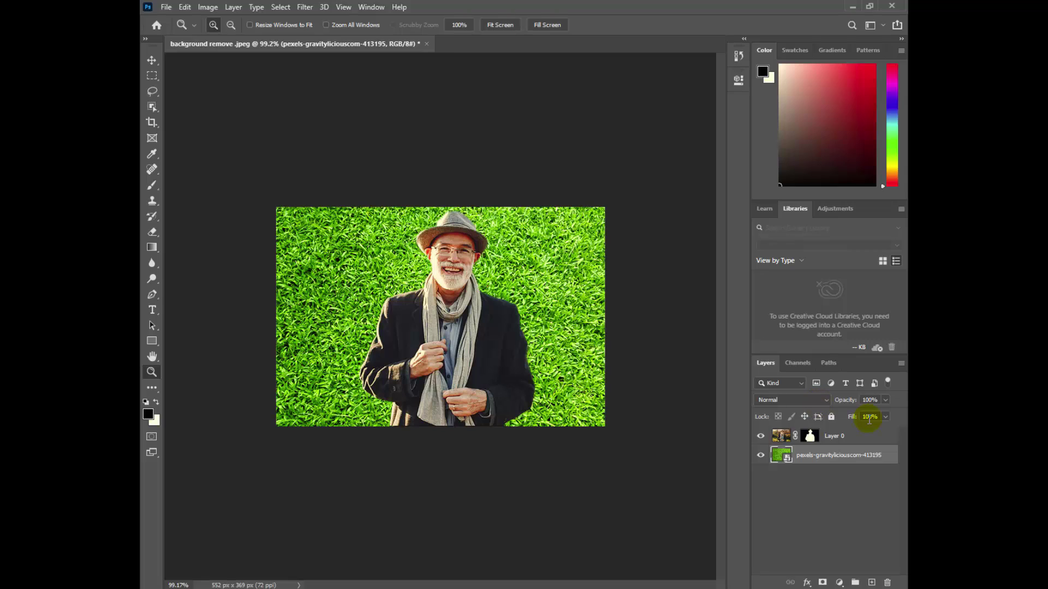